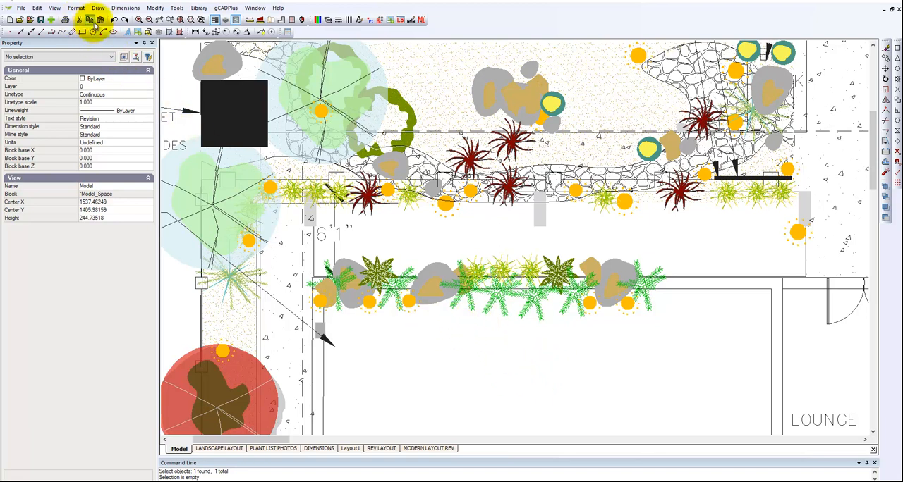
Switch the drawing background color to black
click(55, 8)
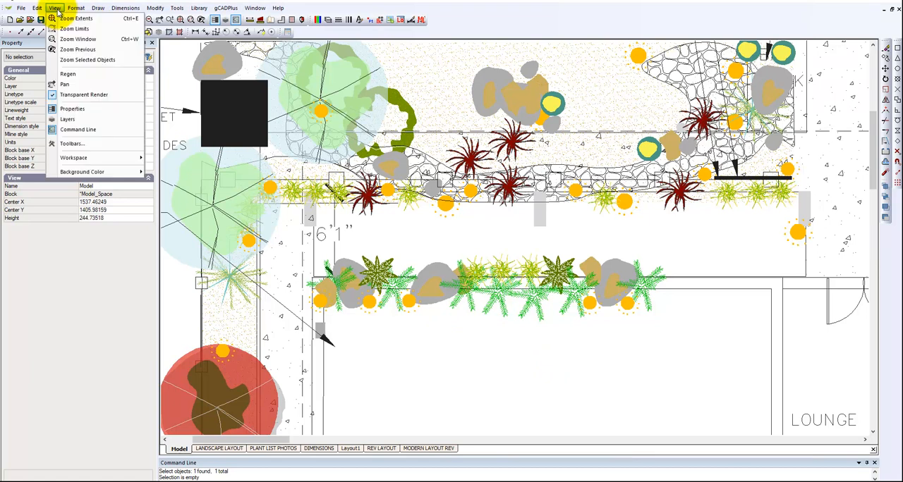
mouse_move(126, 173)
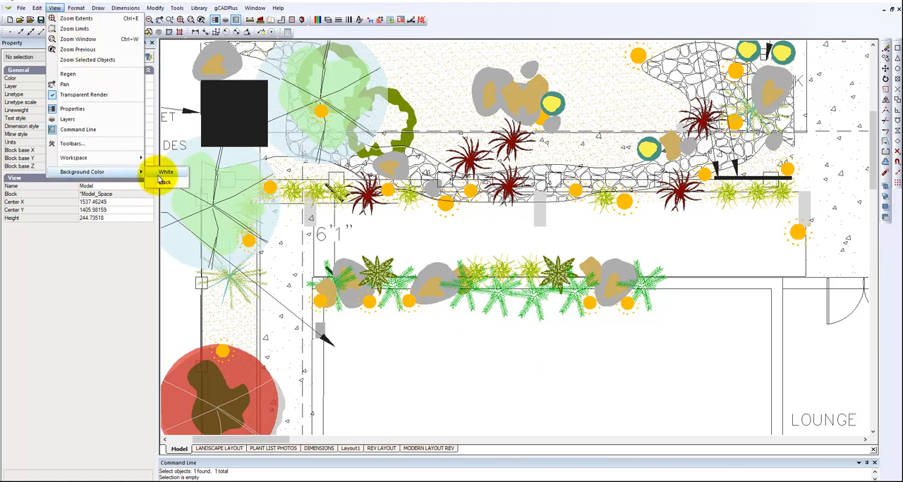
click(164, 182)
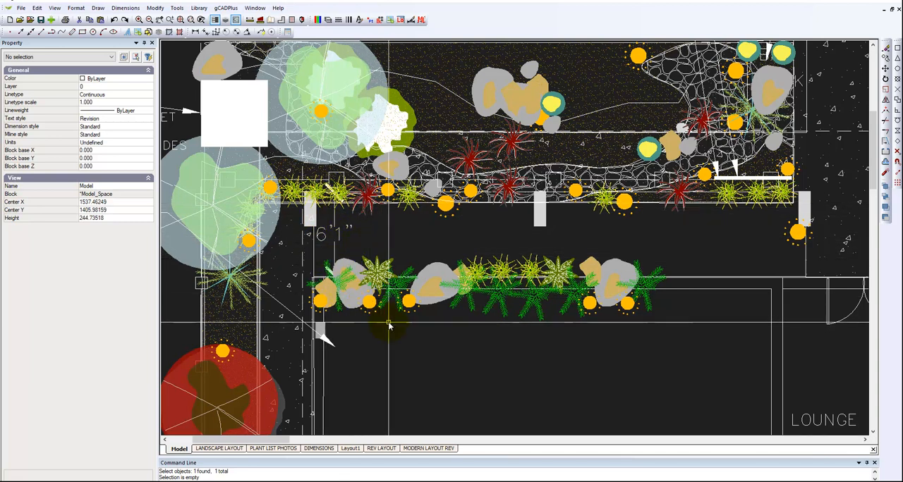
Crossing-select the objects around the 6'1" dimension, narrow the selection to the rotated dimension, and assign it to the DIMENSION layer
drag(390, 322, 279, 185)
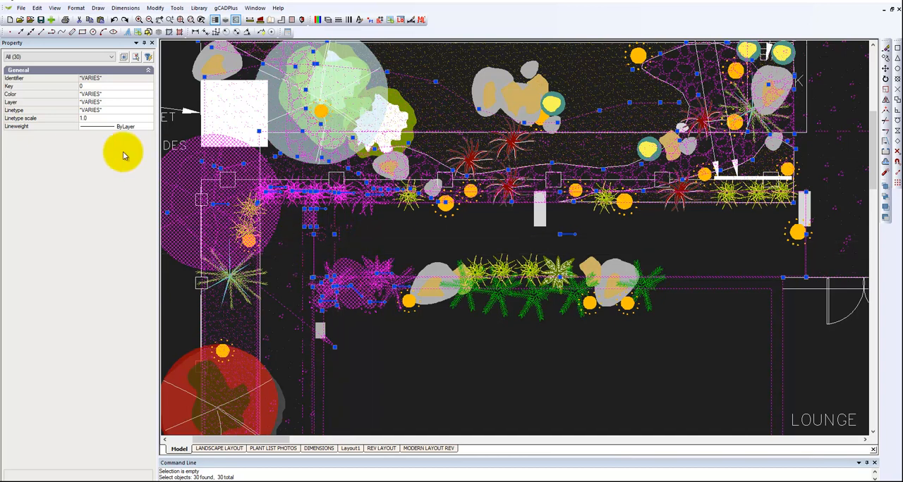
click(112, 57)
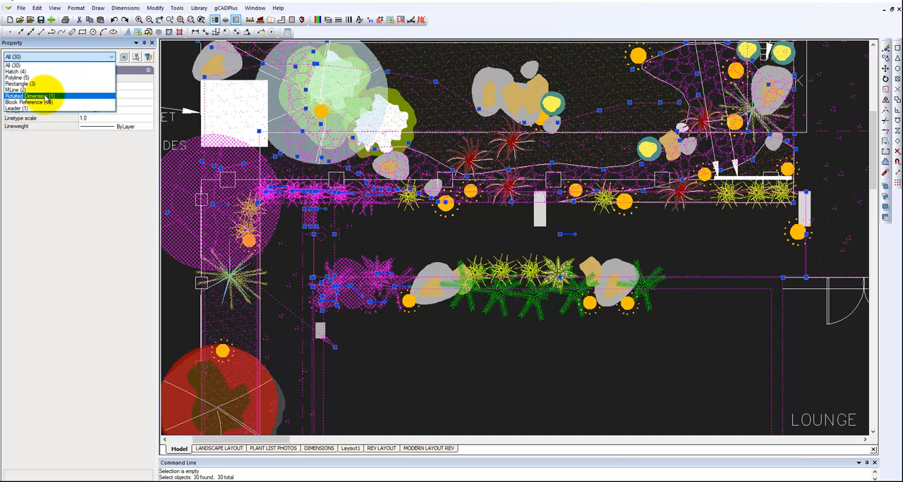
click(45, 97)
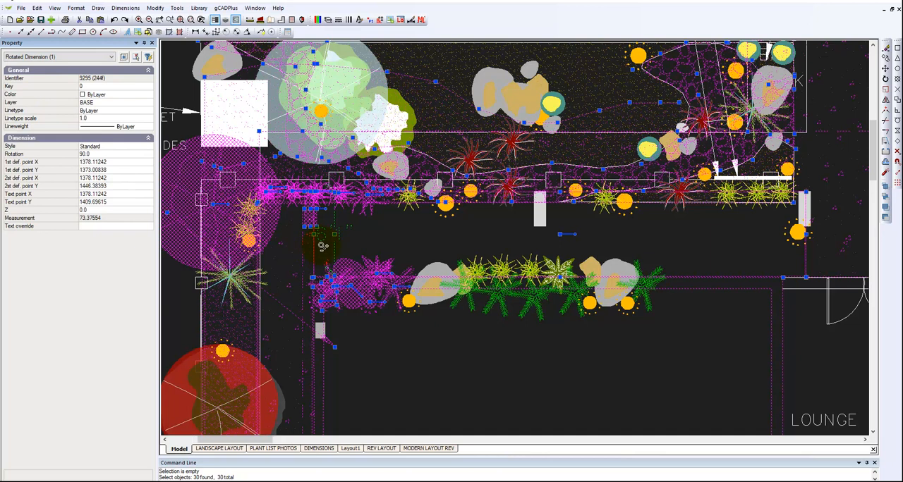
scroll(321, 248, up, 3)
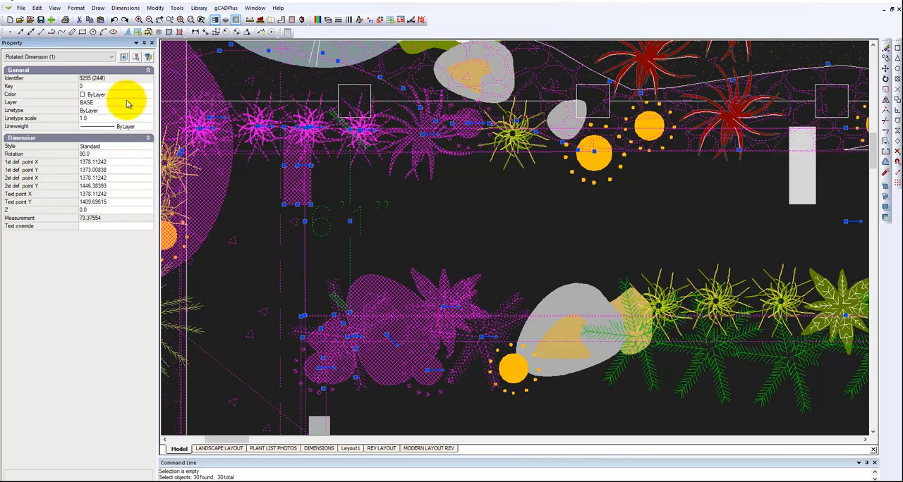
click(150, 149)
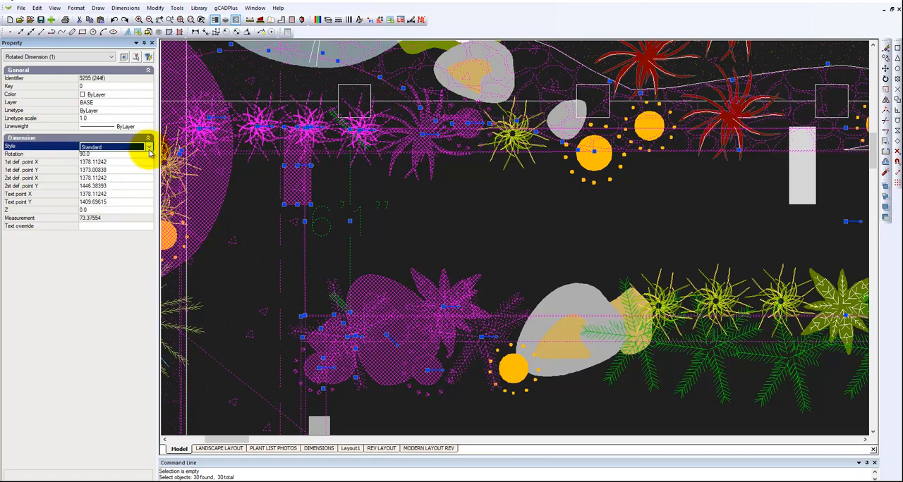
click(99, 103)
click(149, 104)
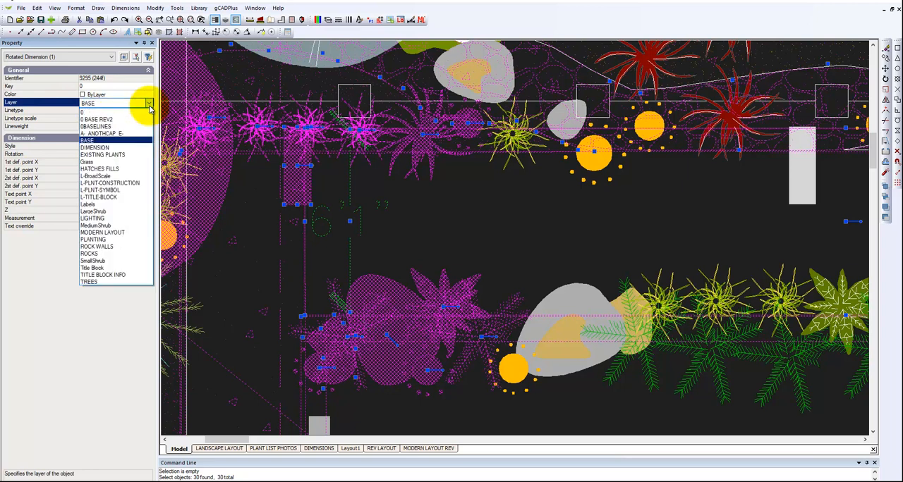
click(120, 148)
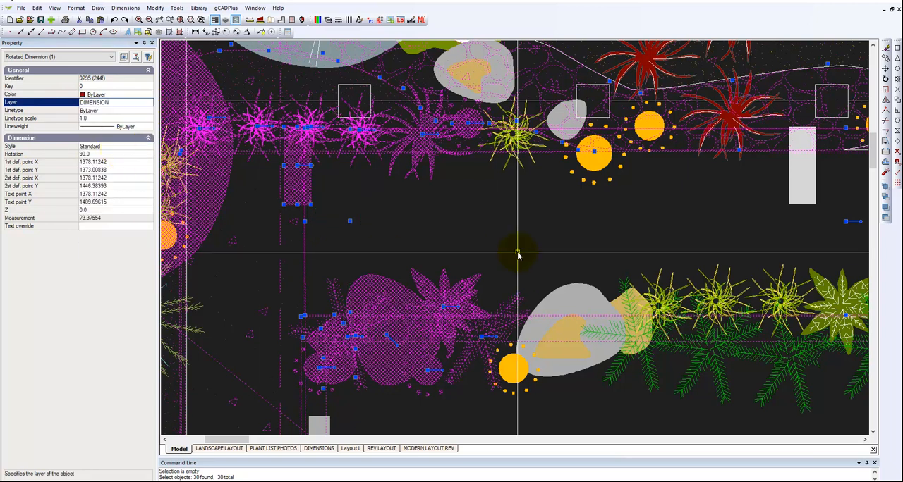
key(Escape)
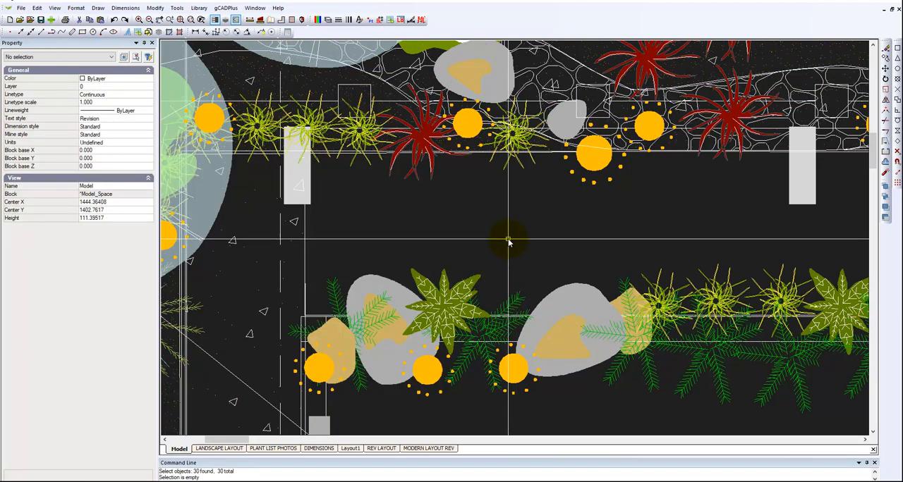
Crossing-select the hexagon, circle and construction line beside the plan, and view the properties of the Xline only
scroll(507, 242, down, 4)
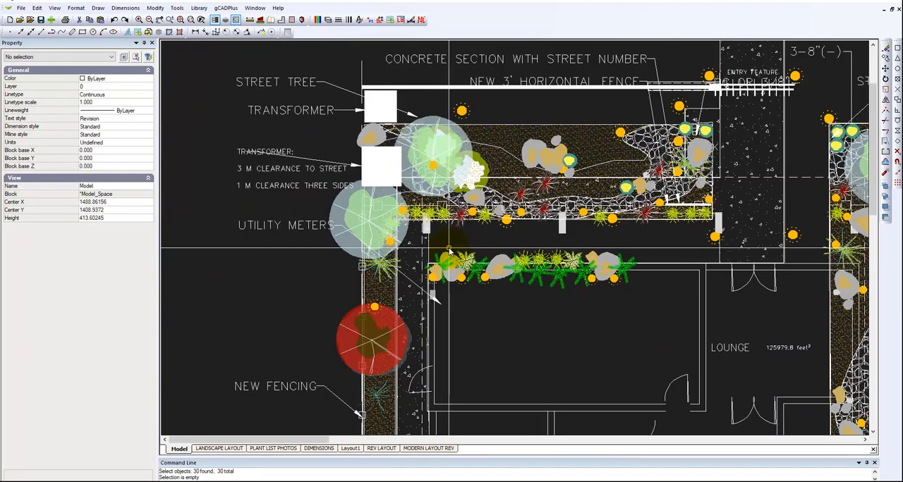
scroll(540, 256, down, 1)
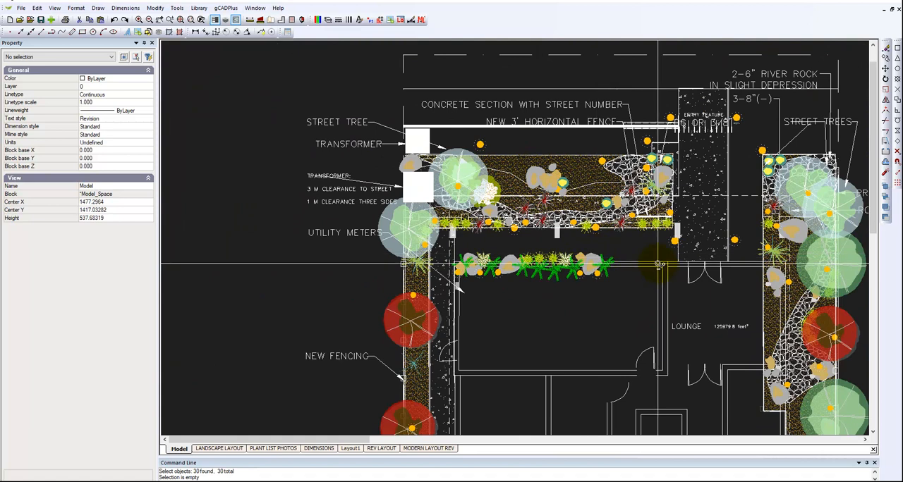
scroll(658, 264, down, 1)
middle_drag(264, 247, 236, 248)
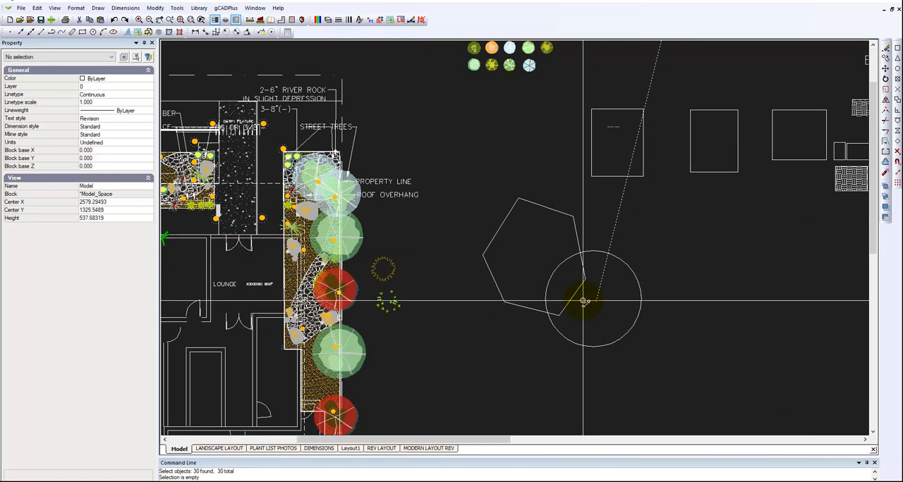
scroll(585, 301, up, 1)
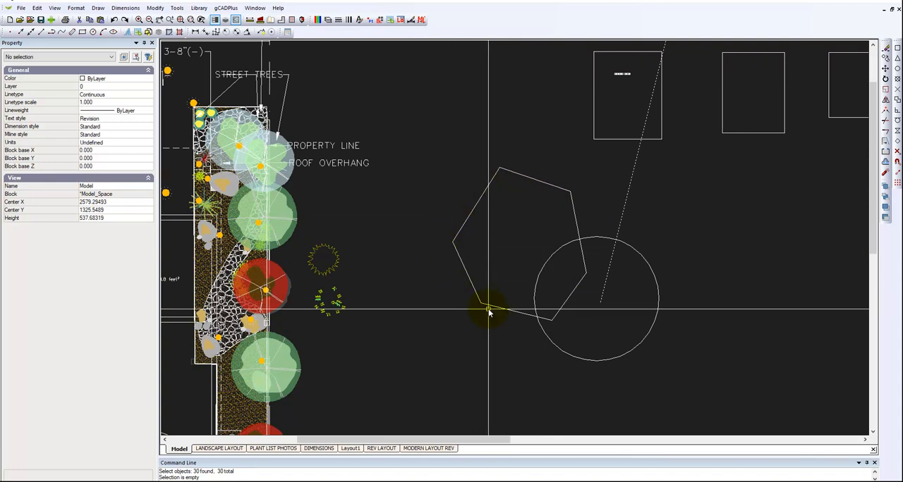
click(695, 368)
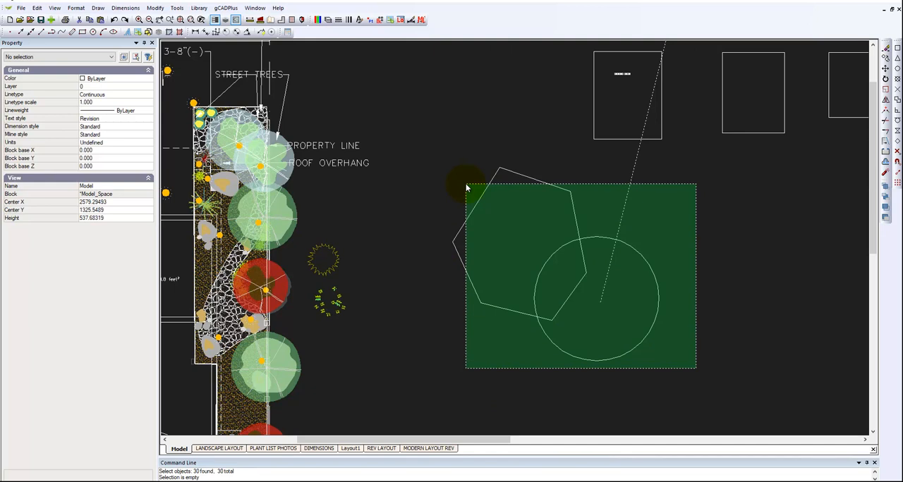
click(466, 186)
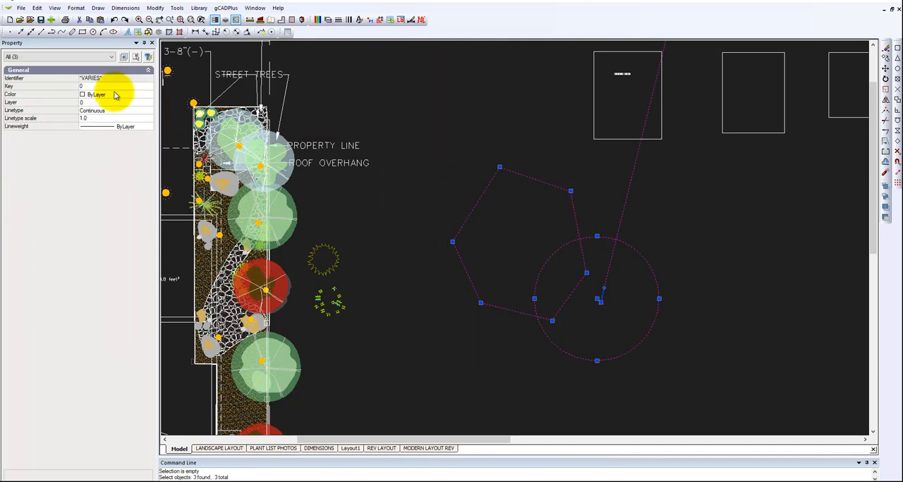
click(111, 57)
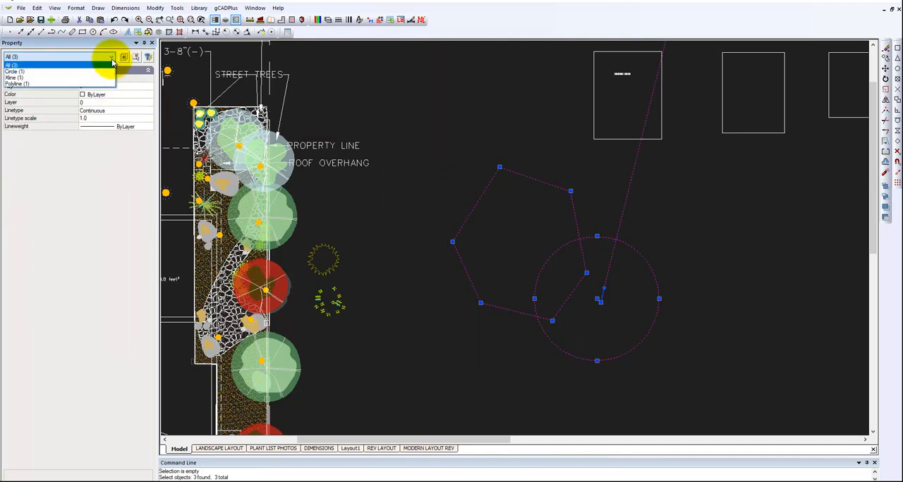
click(24, 78)
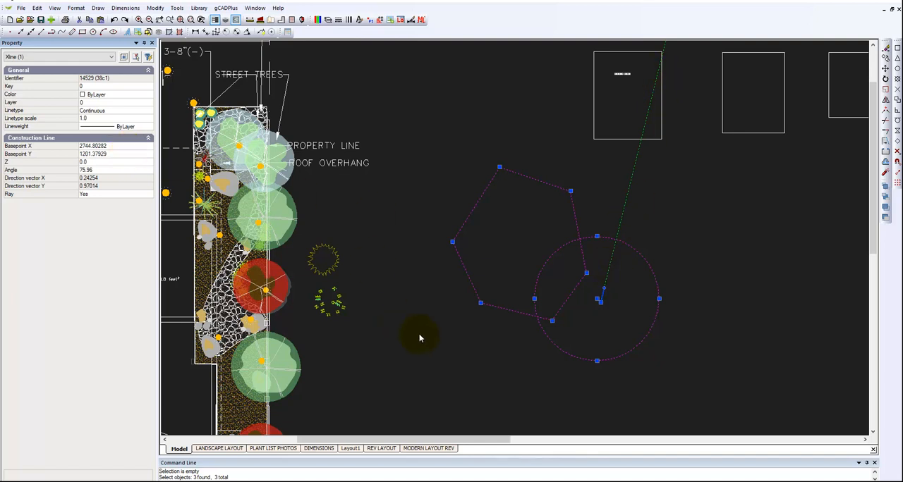
key(Escape)
Reselect the three shapes, narrow the selection to the polyline, and make it filled with a transparency of 50
drag(670, 385, 421, 204)
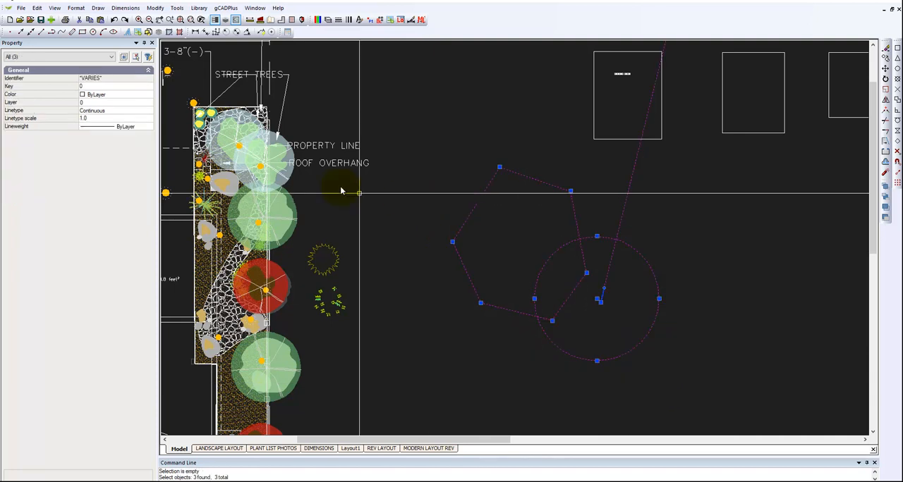
click(110, 58)
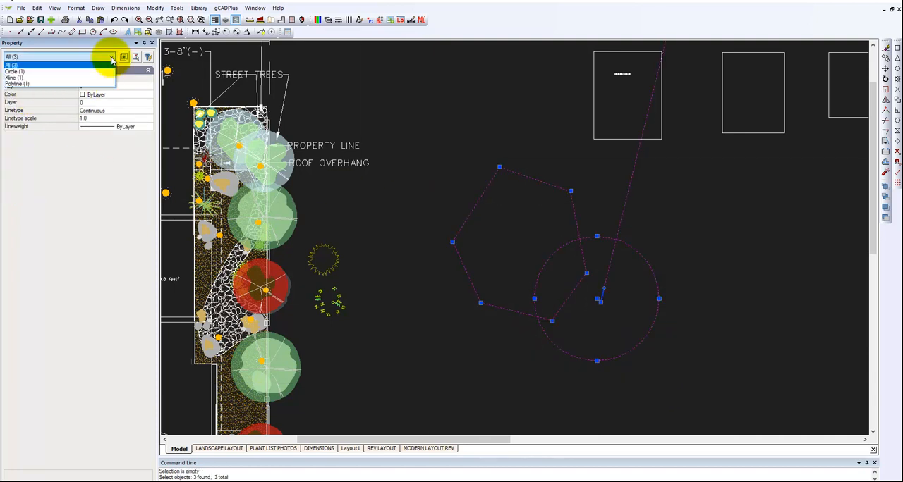
click(15, 83)
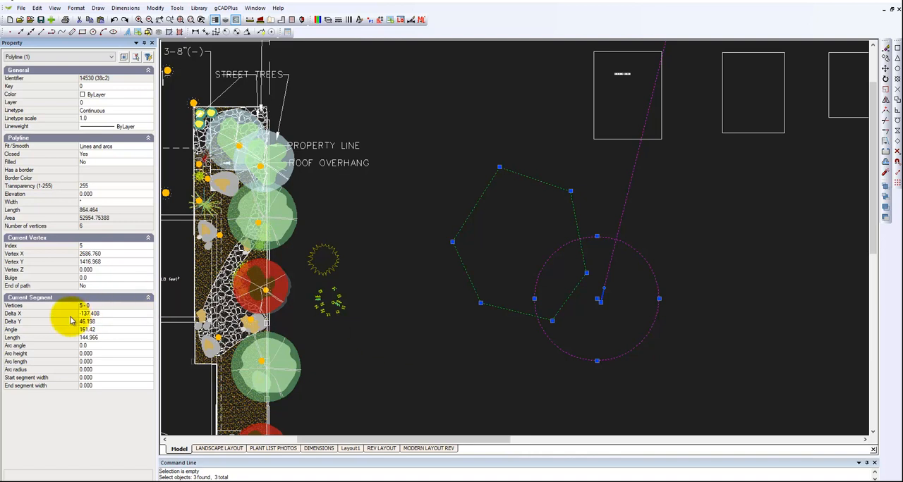
click(84, 162)
double_click(84, 163)
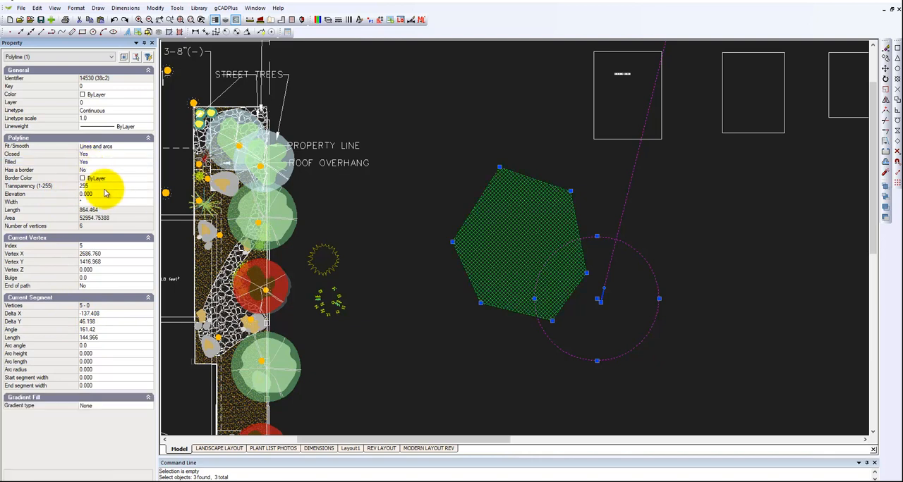
click(101, 187)
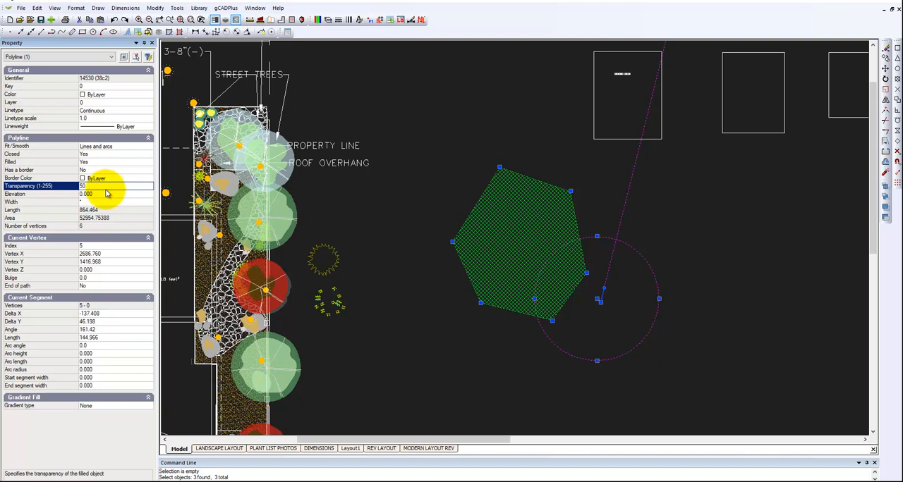
right_click(431, 319)
click(447, 330)
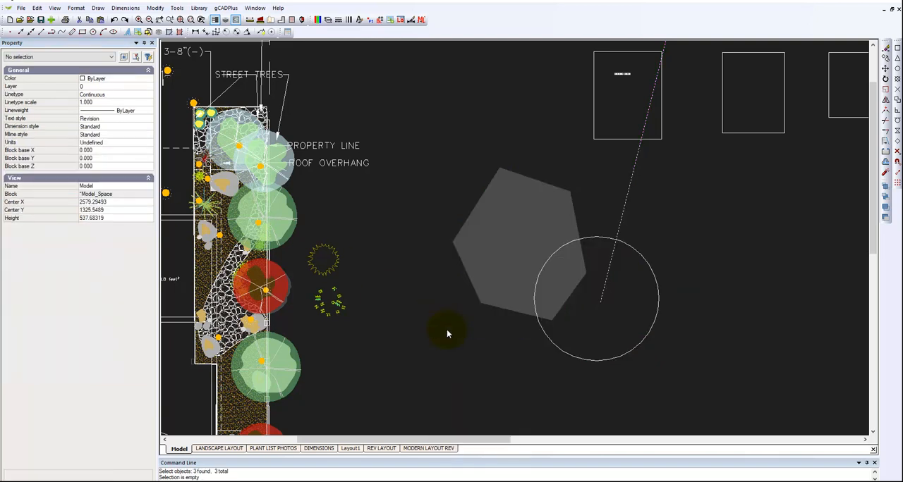
Set the filled hexagon's color to 133,199,101
click(479, 281)
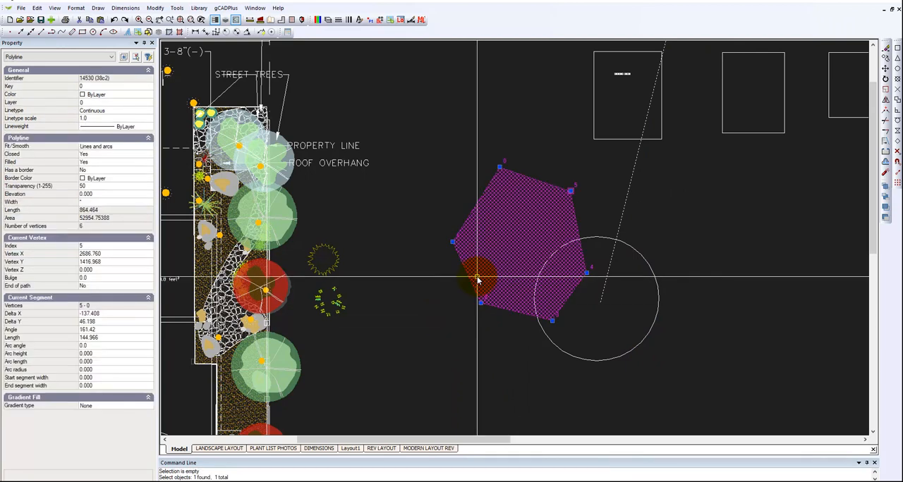
click(140, 94)
click(149, 96)
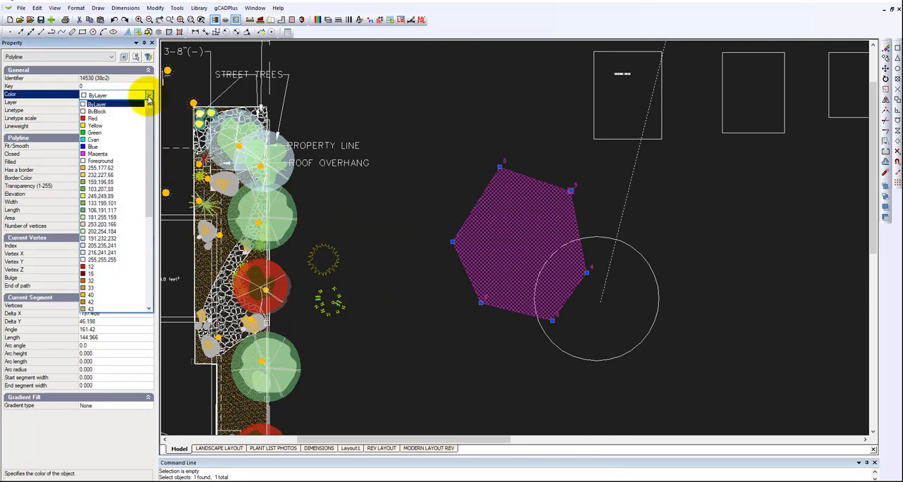
click(121, 204)
key(Escape)
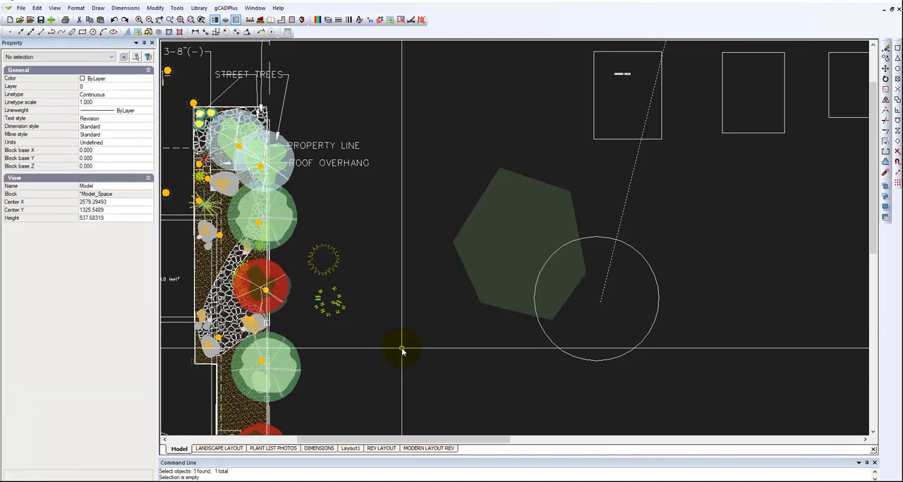
Switch the drawing background color to white
click(62, 12)
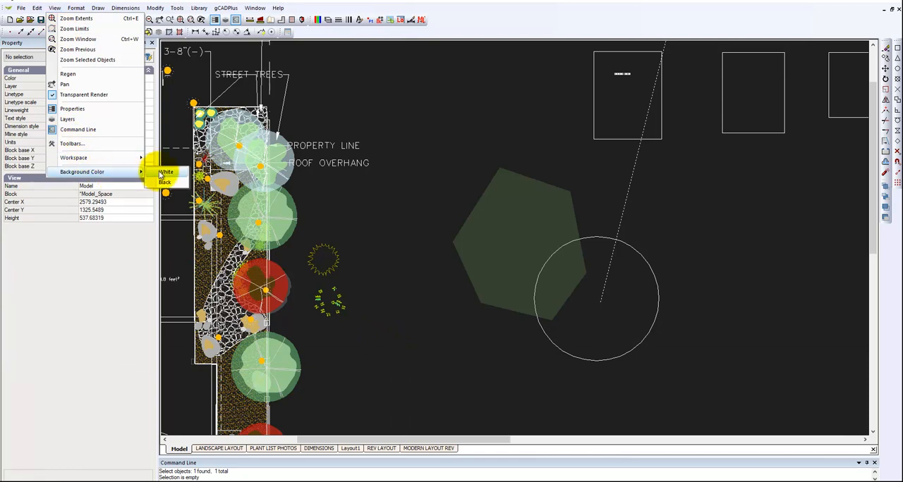
click(165, 172)
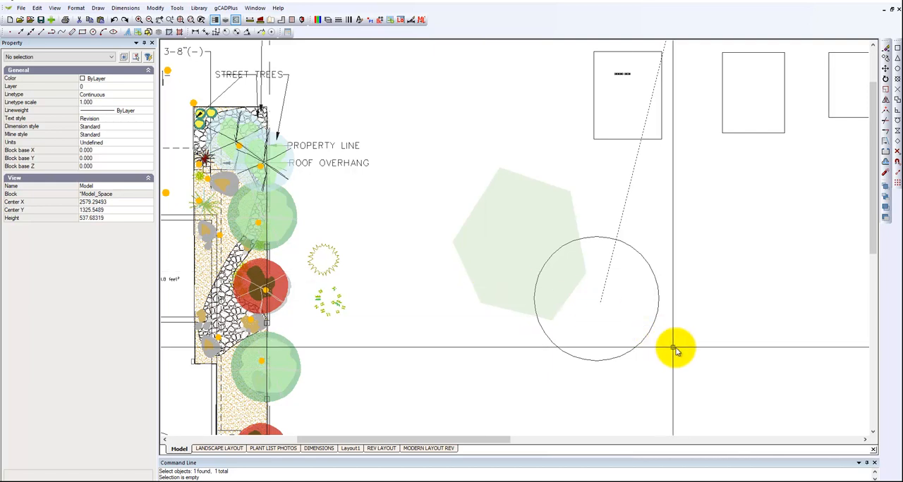
Enclose the hexagon and circle together in a selection window
click(413, 152)
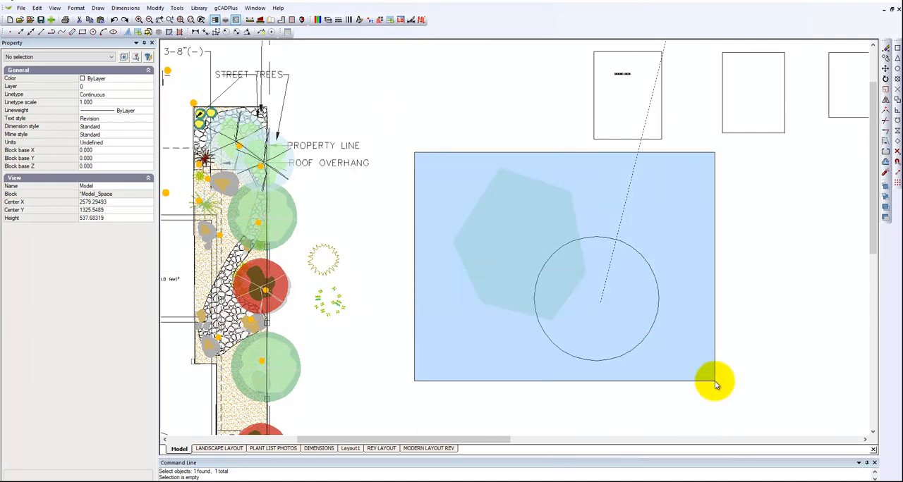
click(692, 382)
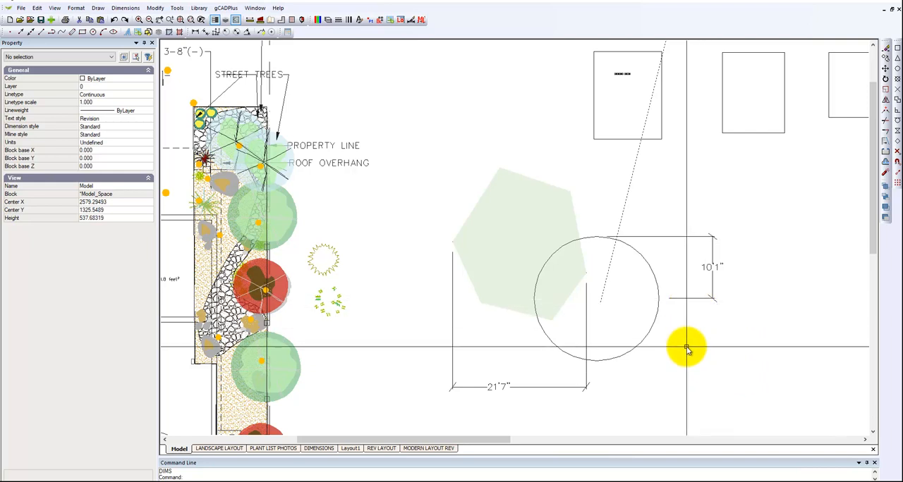
Move the text of the horizontal dimension below the hexagon to the middle of its dimension line
click(681, 299)
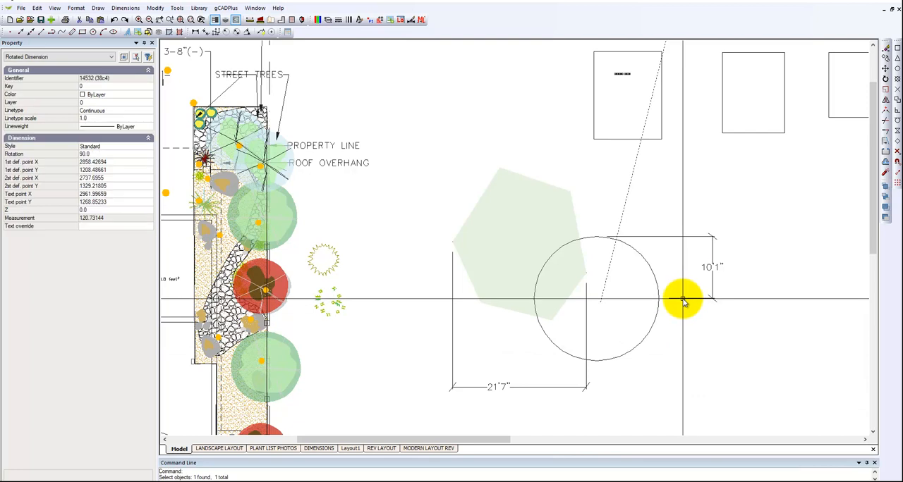
key(Escape)
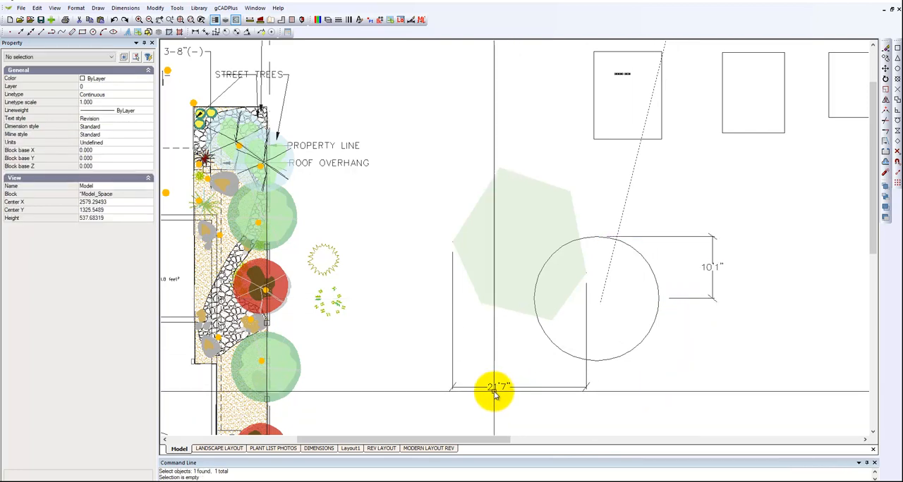
click(494, 391)
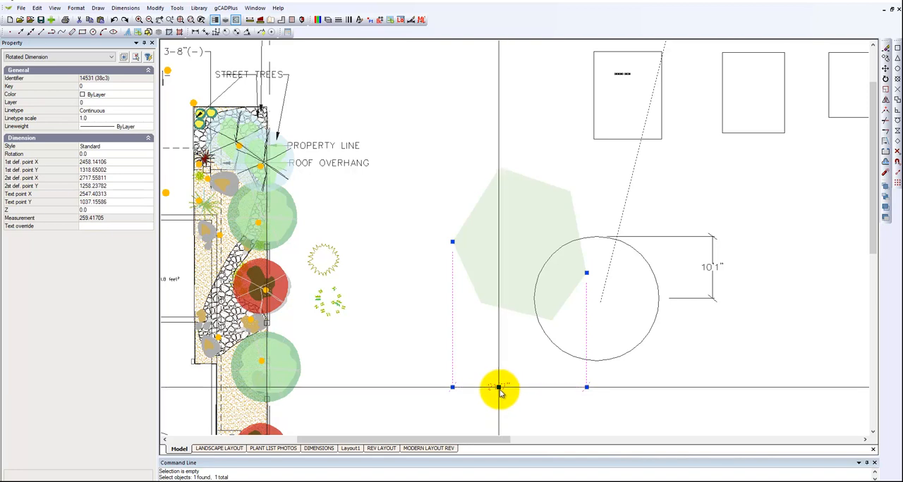
click(519, 387)
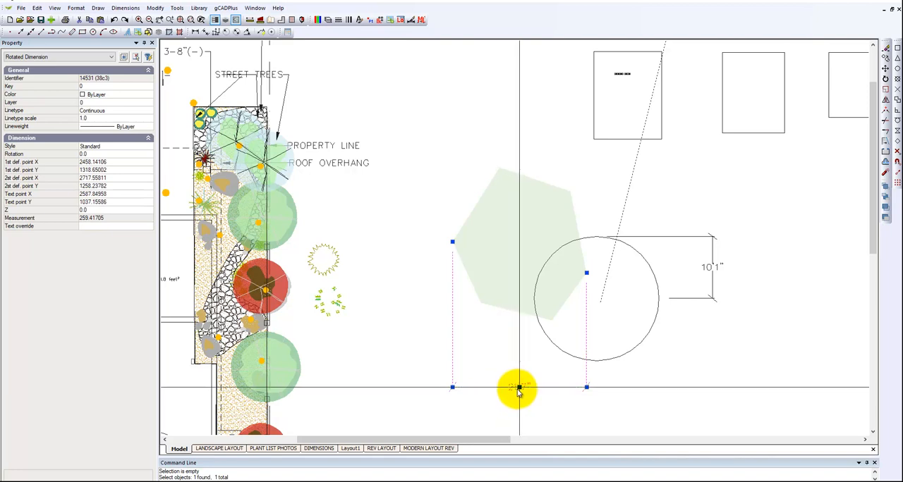
key(Escape)
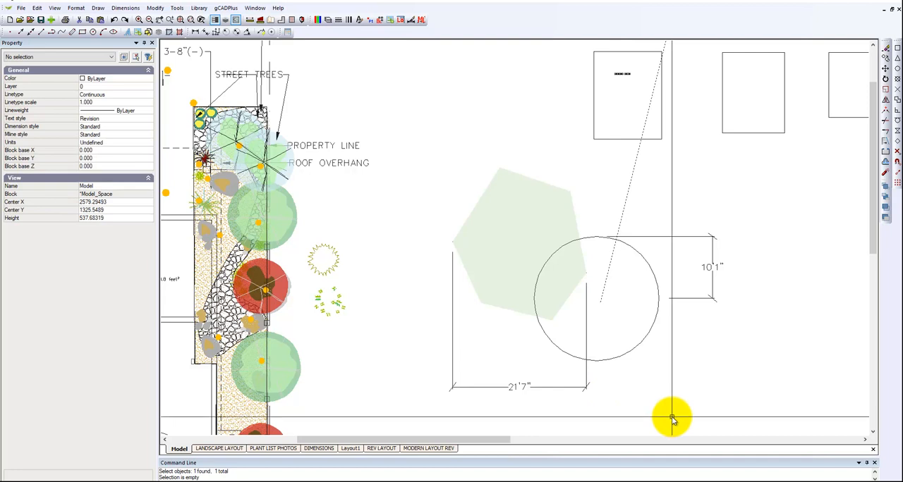
Select the hexagon, circle, construction line and both dimensions together, and narrow the selection to the rotated dimensions
click(755, 410)
click(428, 212)
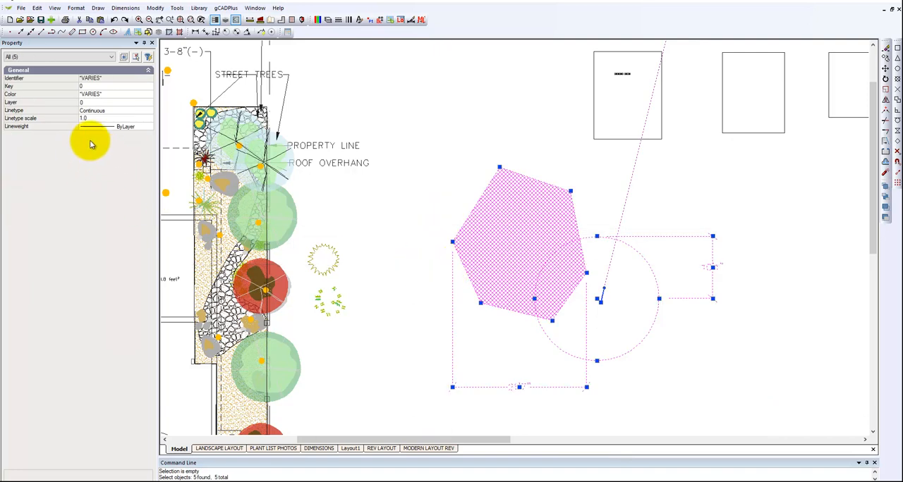
click(111, 58)
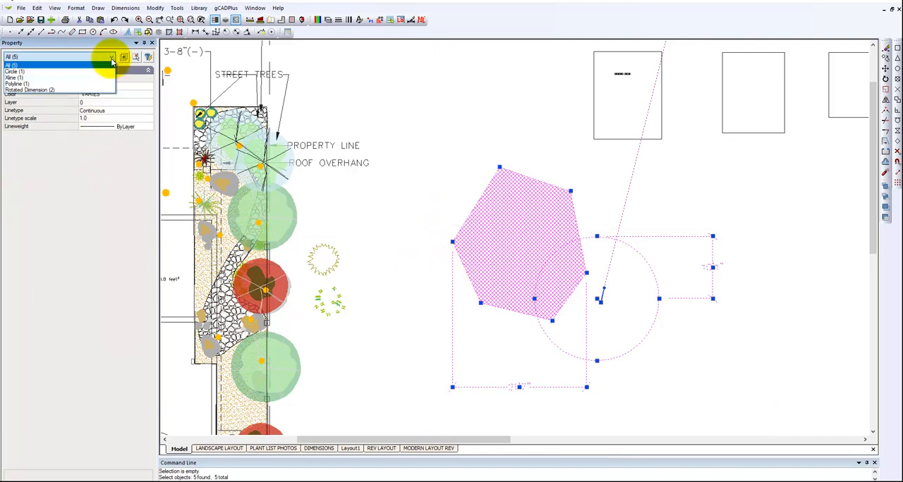
click(61, 90)
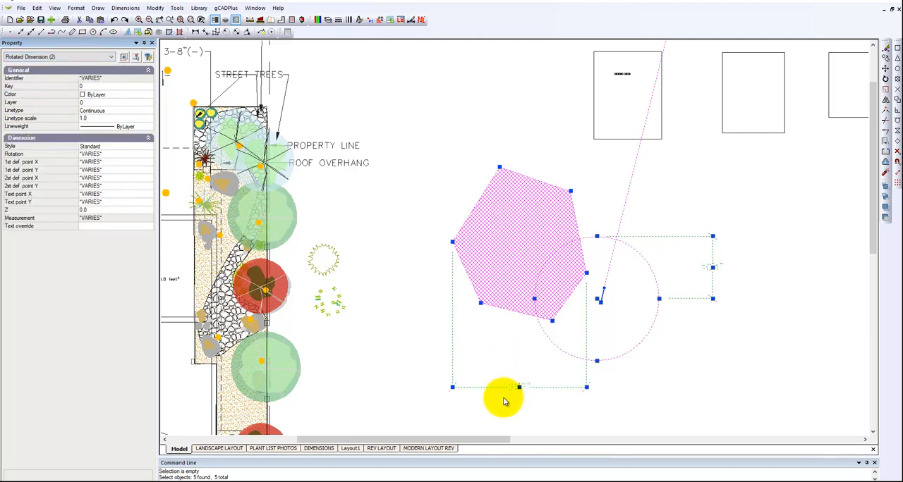
Assign the two rotated dimensions to the DIMENSION layer and clear the selection
scroll(583, 410, up, 5)
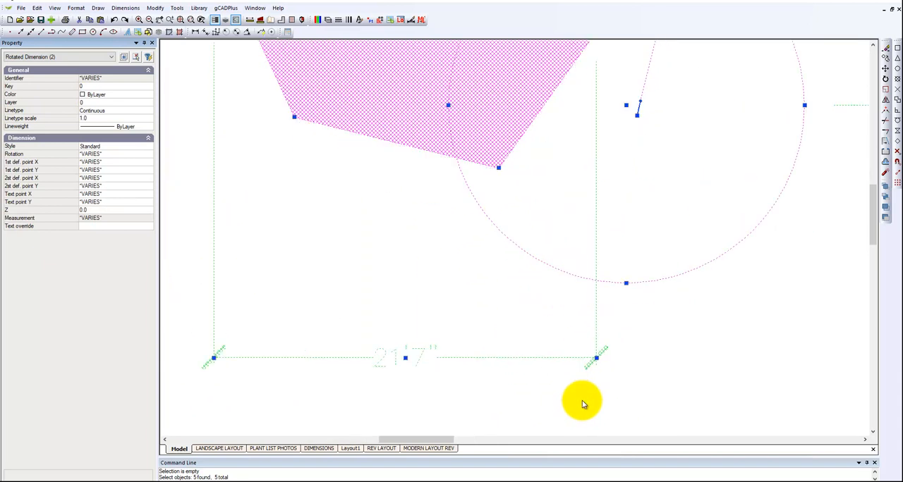
scroll(591, 361, down, 5)
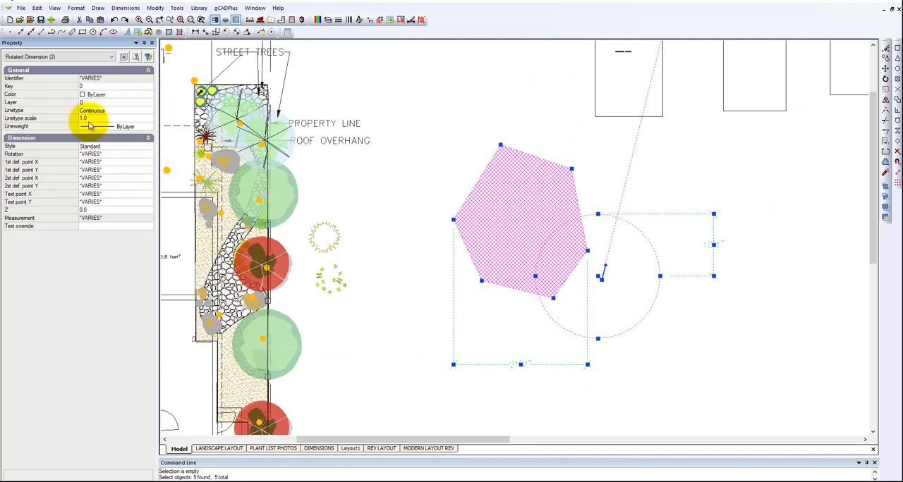
click(119, 102)
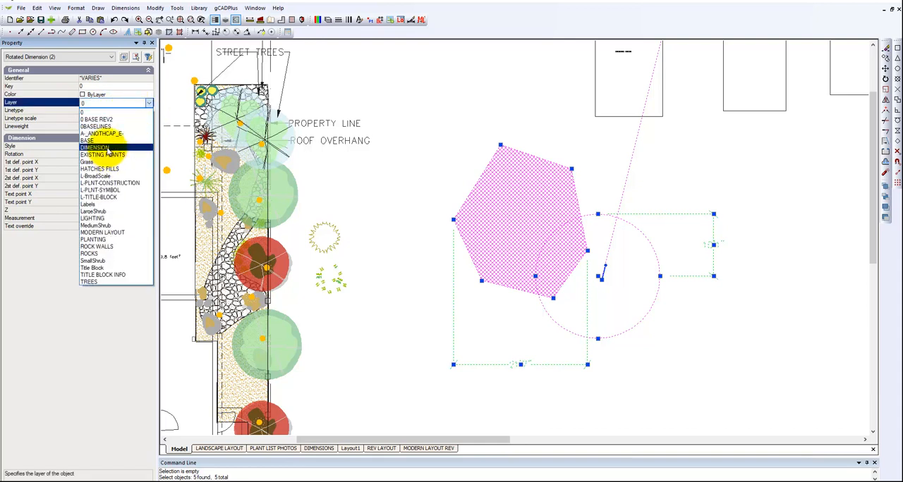
click(106, 147)
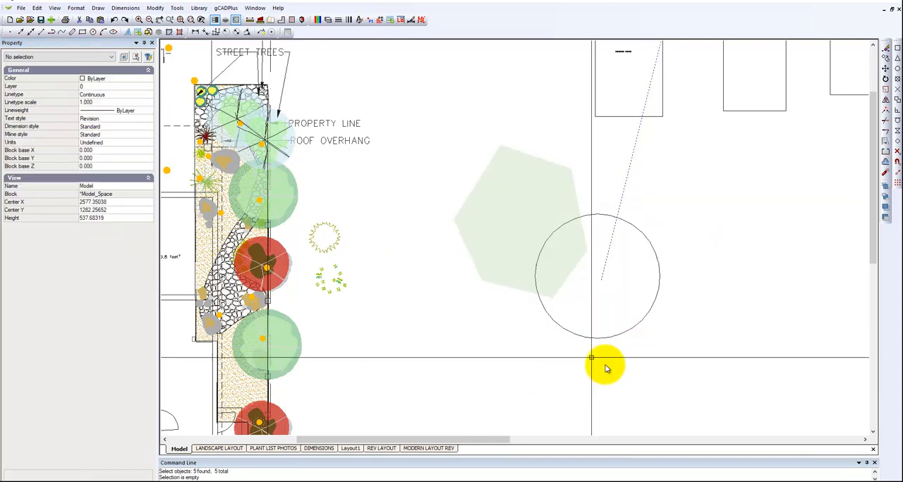